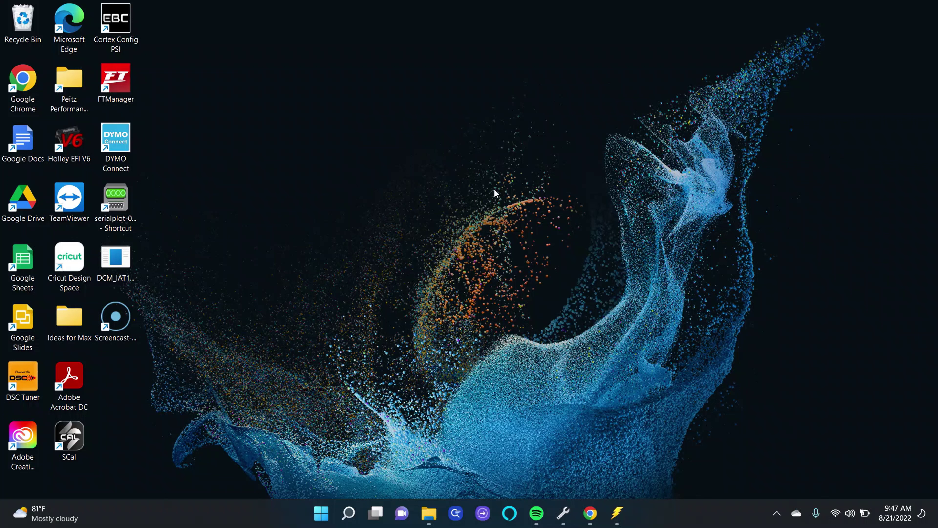
In Device Manager, expand Ports (COM & LPT) to confirm the USB-SERIAL CH340 adapter is on COM6
{"action": "left_click", "coordinate": [321, 516]}
{"action": "right_click", "coordinate": [321, 517]}
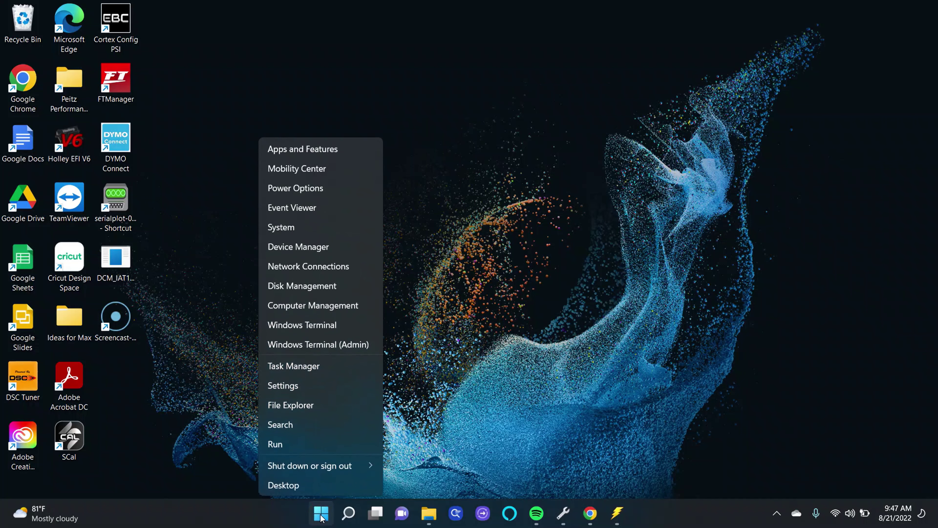
{"action": "left_click", "coordinate": [303, 248]}
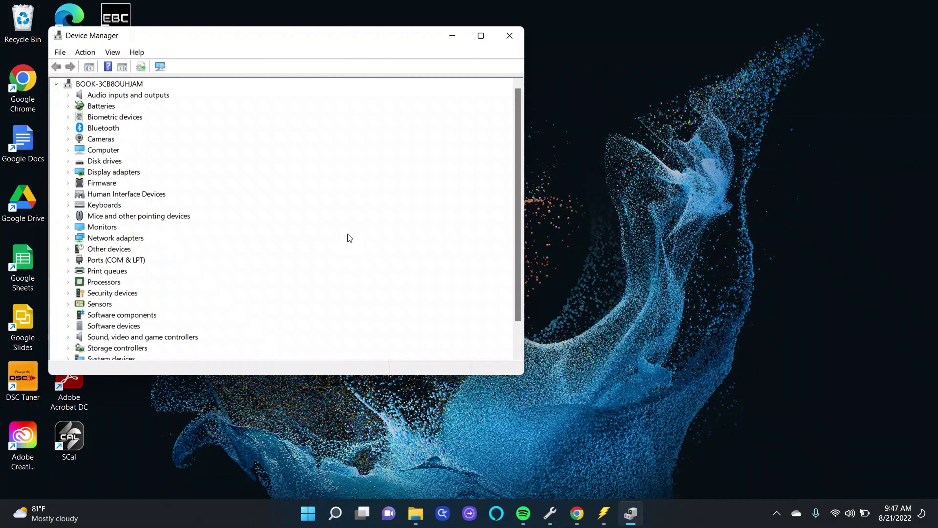
{"action": "left_click", "coordinate": [68, 260]}
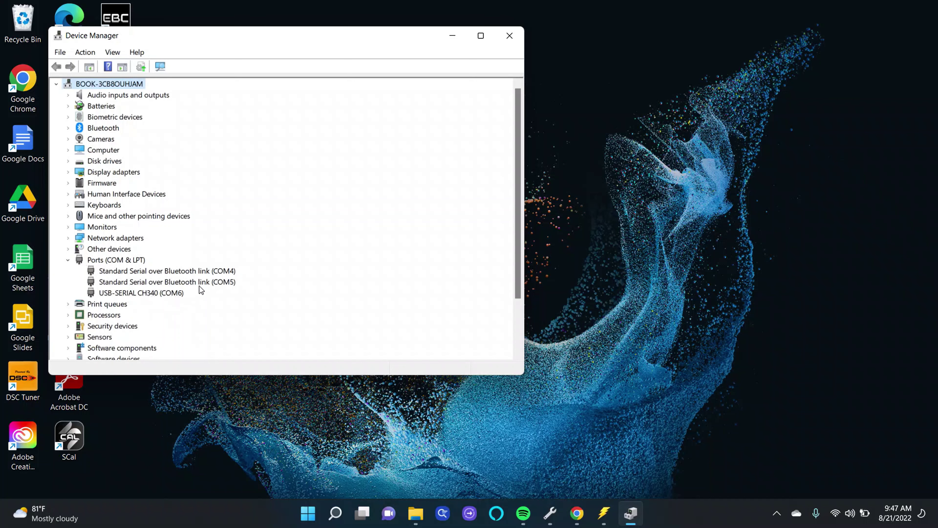
{"action": "left_click", "coordinate": [509, 37]}
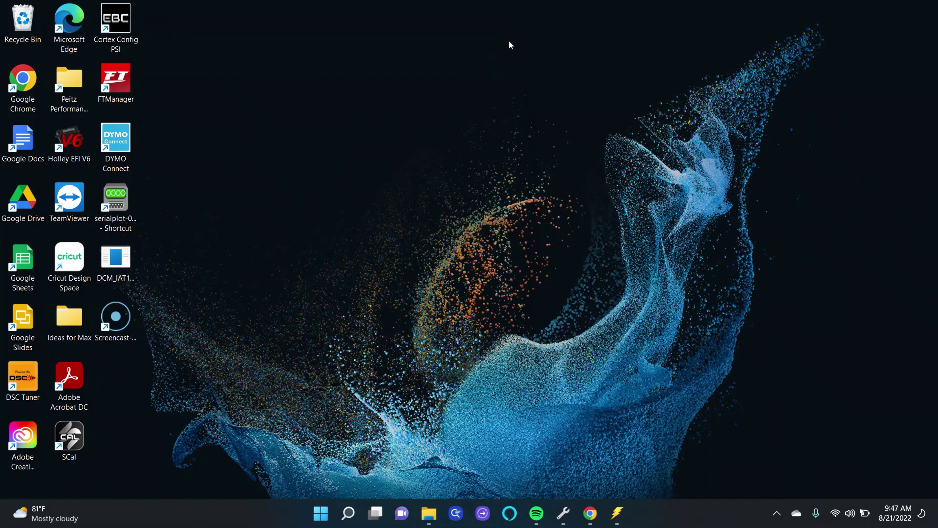
Launch DCM_IAT1085, move its window aside, and connect to the module on COM6
{"action": "left_click", "coordinate": [127, 263]}
{"action": "double_click", "coordinate": [127, 263]}
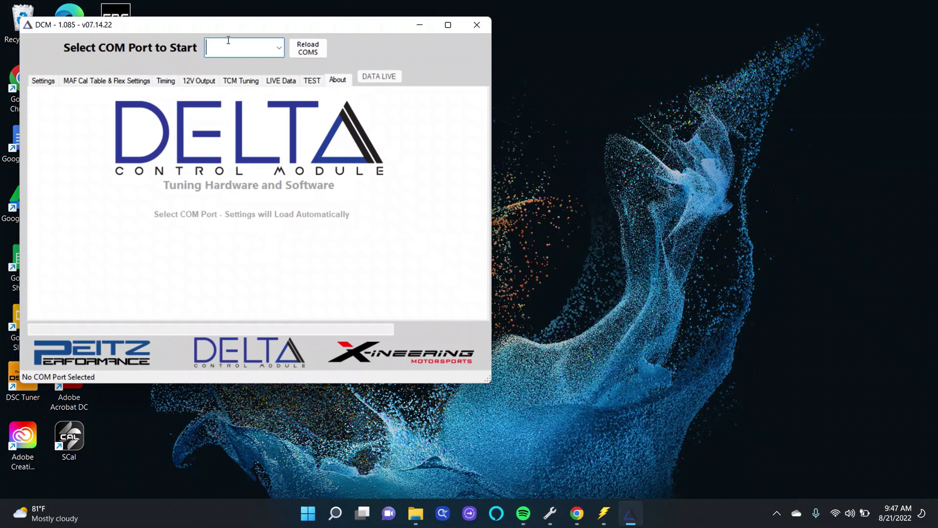
{"action": "left_click", "coordinate": [228, 27]}
{"action": "left_click_drag", "start_coordinate": [227, 27], "coordinate": [402, 59]}
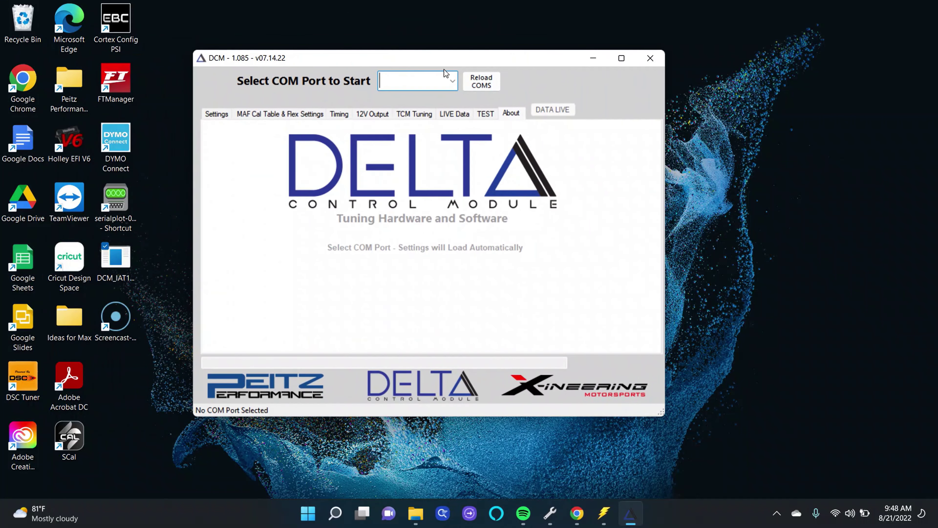
{"action": "left_click", "coordinate": [451, 81]}
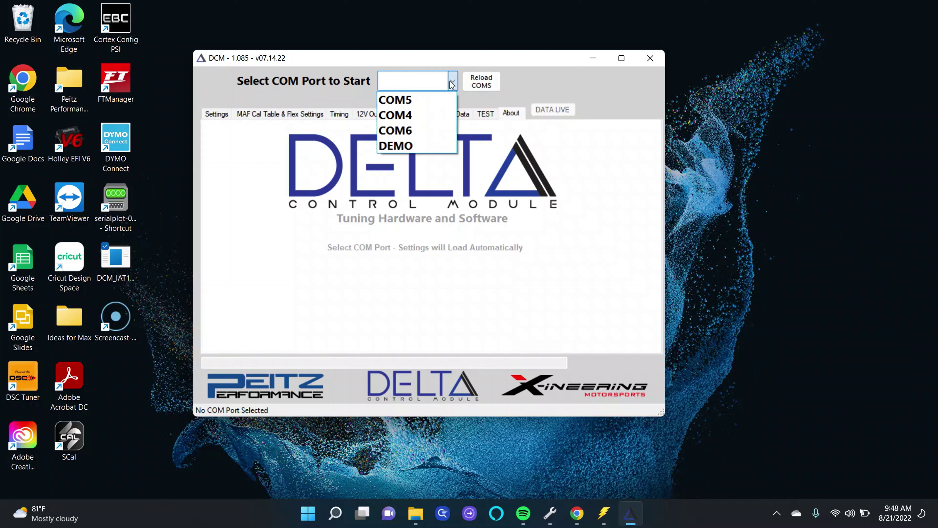
{"action": "left_click", "coordinate": [421, 129]}
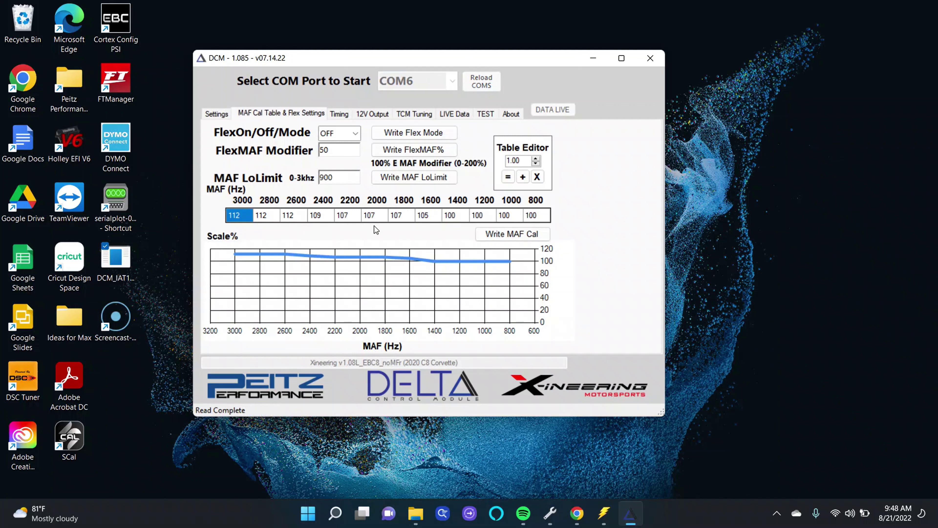
From the Settings tab, load PPT Take 3.cal onto the module and acknowledge the success notice
{"action": "left_click", "coordinate": [218, 116]}
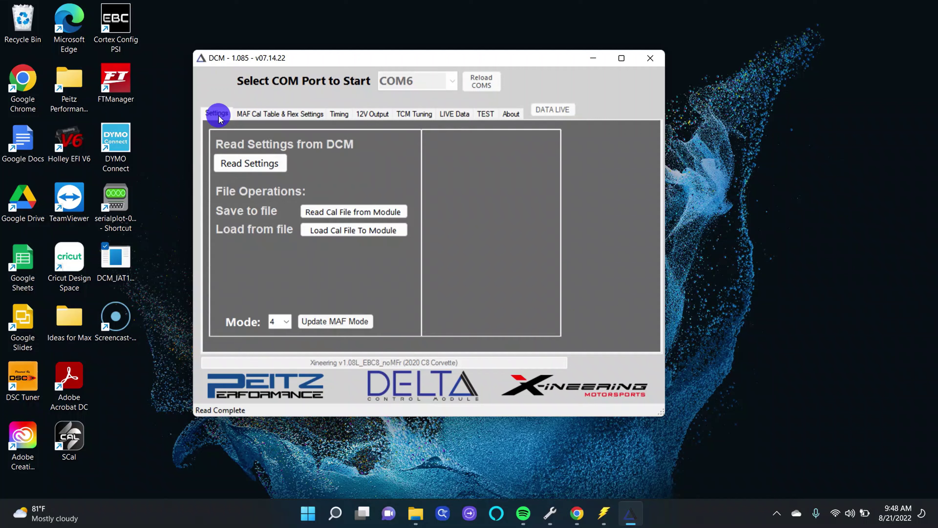
{"action": "left_click", "coordinate": [318, 232]}
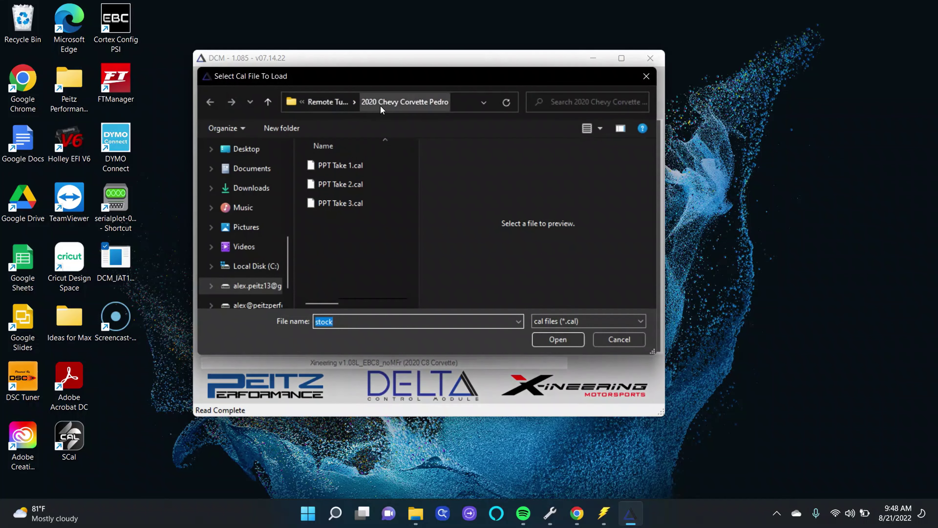
{"action": "double_click", "coordinate": [348, 203]}
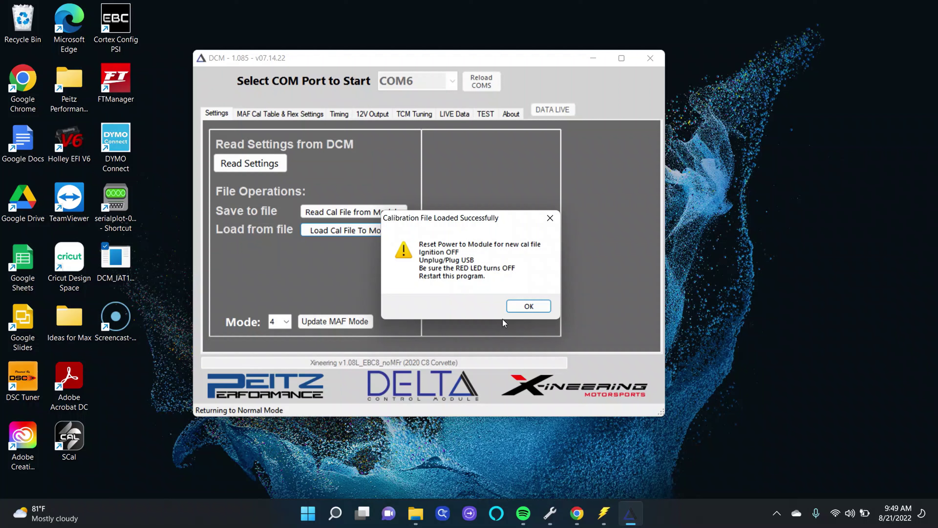
{"action": "left_click", "coordinate": [543, 306]}
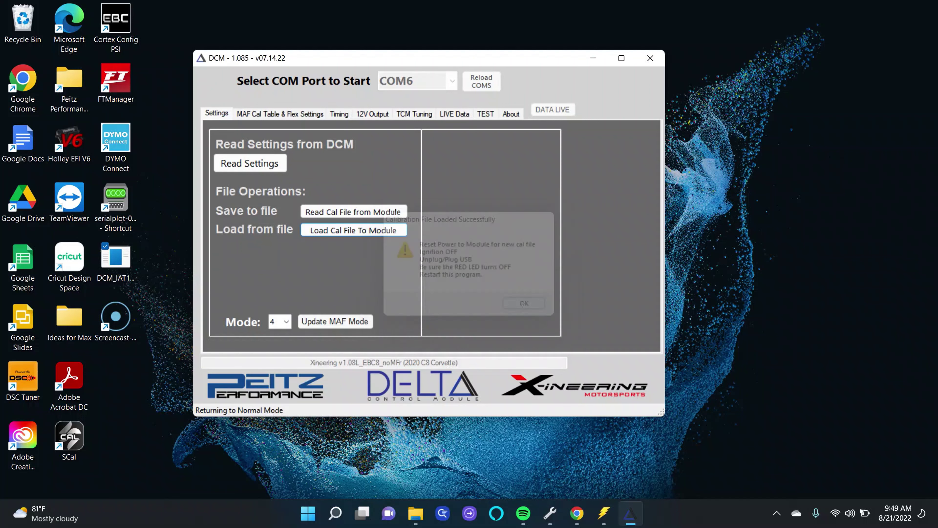
Close the DCM software and relaunch it from its desktop shortcut
{"action": "left_click", "coordinate": [649, 59]}
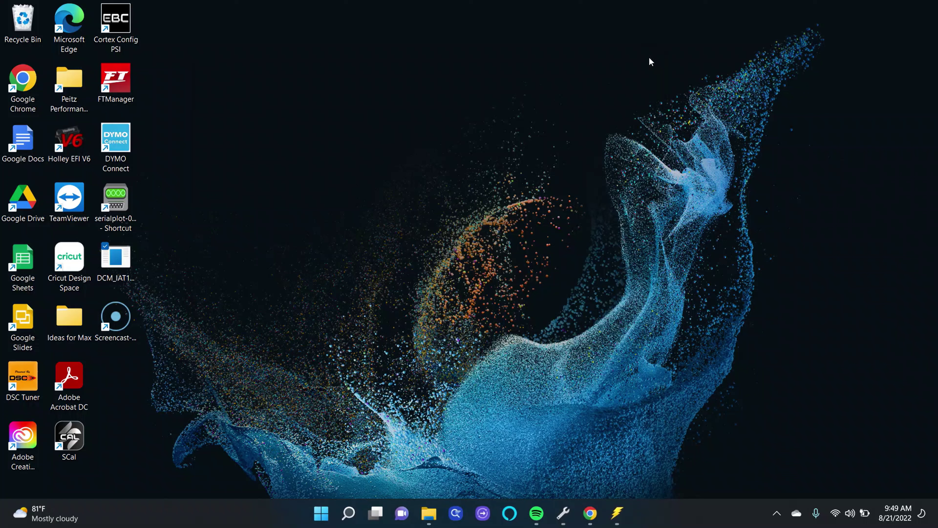
{"action": "double_click", "coordinate": [131, 264]}
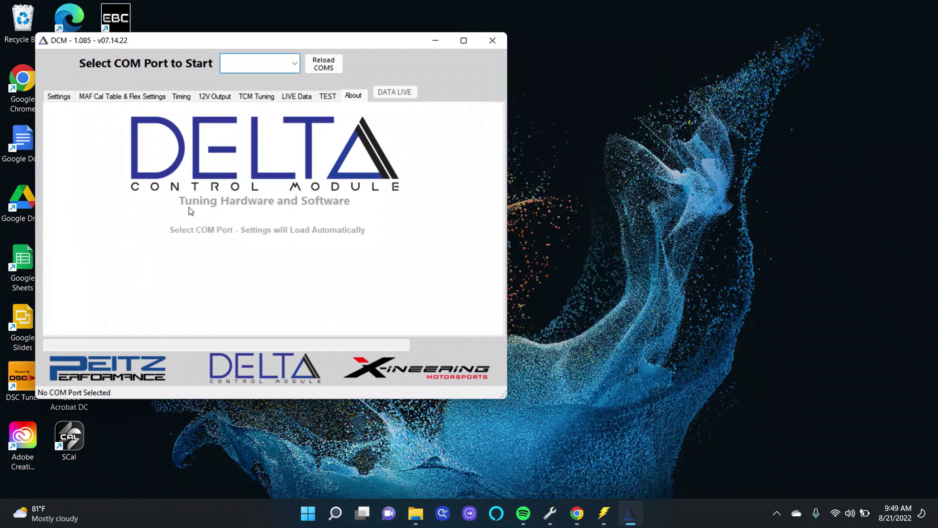
Reconnect on COM6 and review the MAF Cal & Flex Settings, Timing and 12V Output tables
{"action": "left_click", "coordinate": [295, 68]}
{"action": "left_click", "coordinate": [258, 111]}
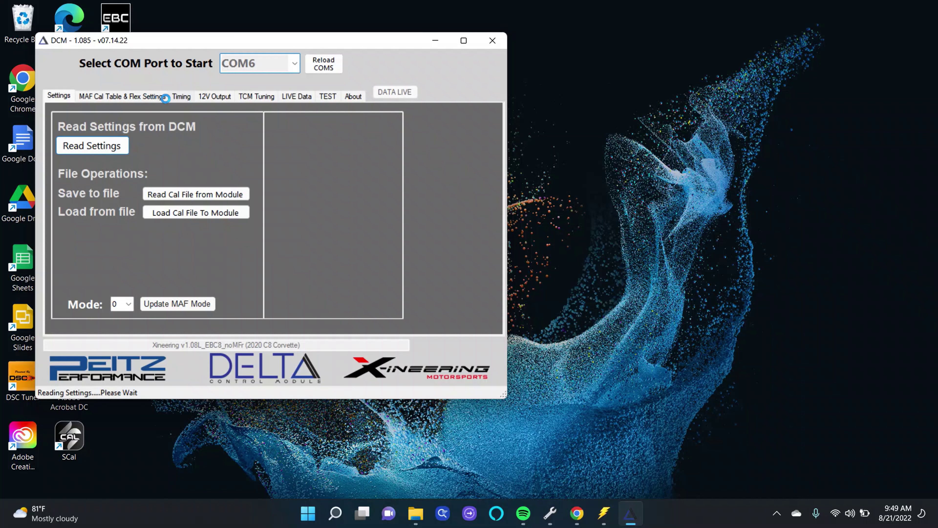
{"action": "left_click", "coordinate": [164, 98]}
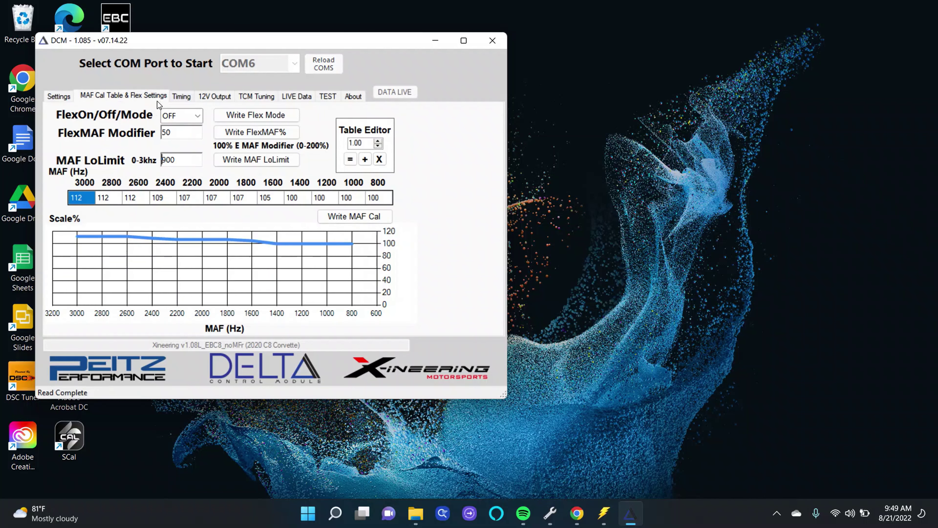
{"action": "left_click", "coordinate": [177, 97]}
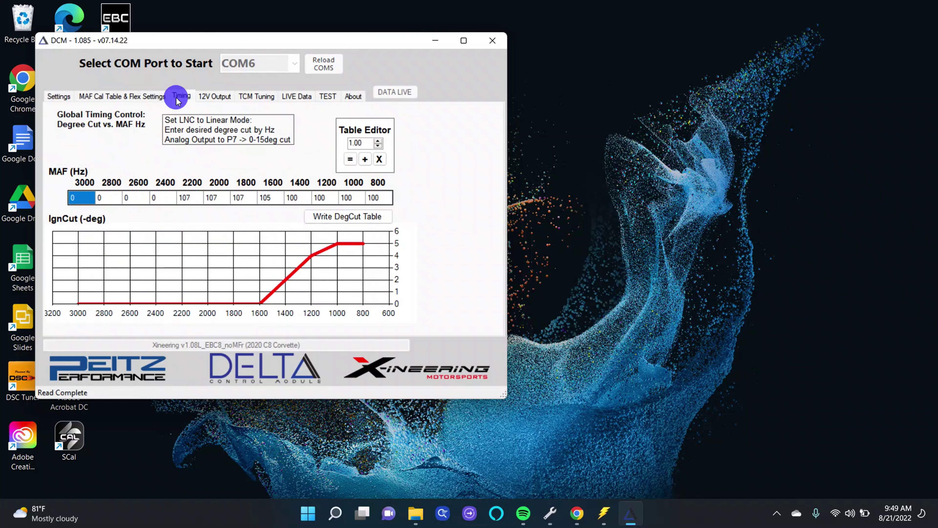
{"action": "left_click", "coordinate": [218, 99]}
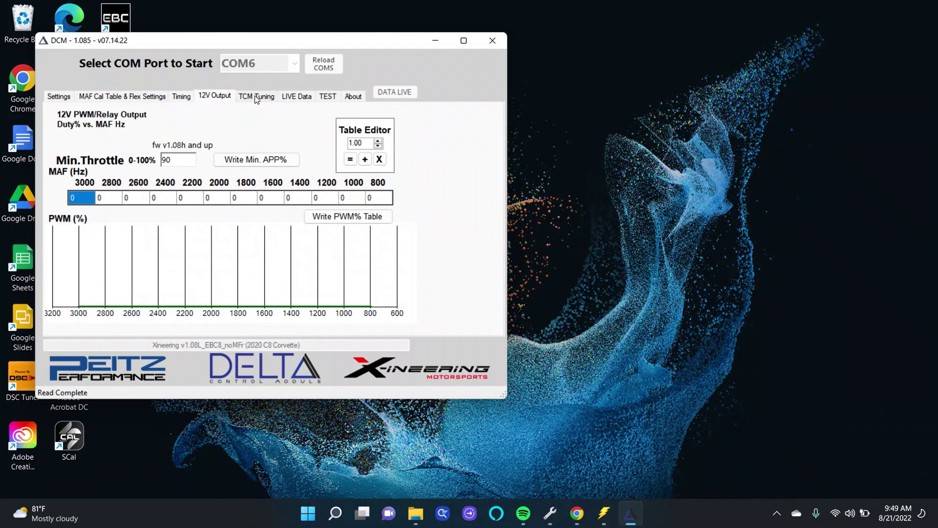
{"action": "left_click_drag", "start_coordinate": [246, 40], "coordinate": [432, 62]}
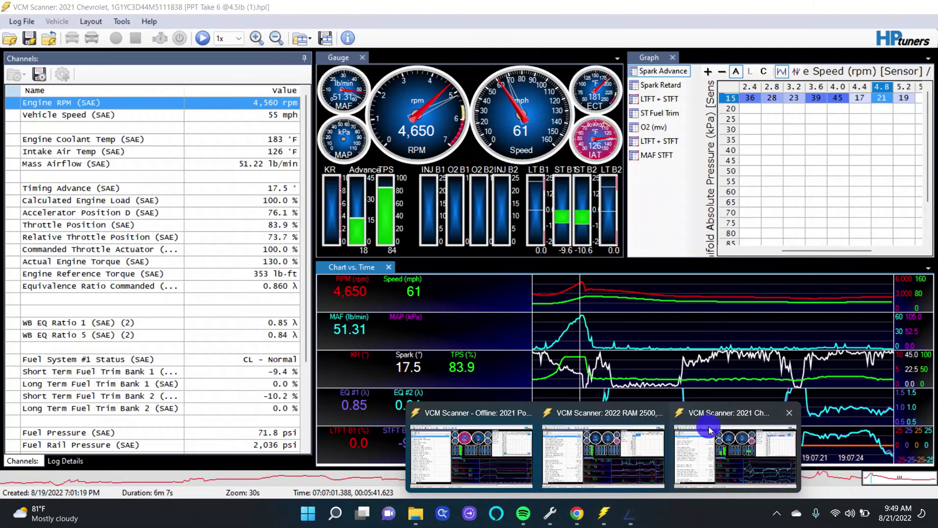
Bring VCM Scanner forward and close the loaded 2021 Chevrolet log file
{"action": "left_click", "coordinate": [735, 449]}
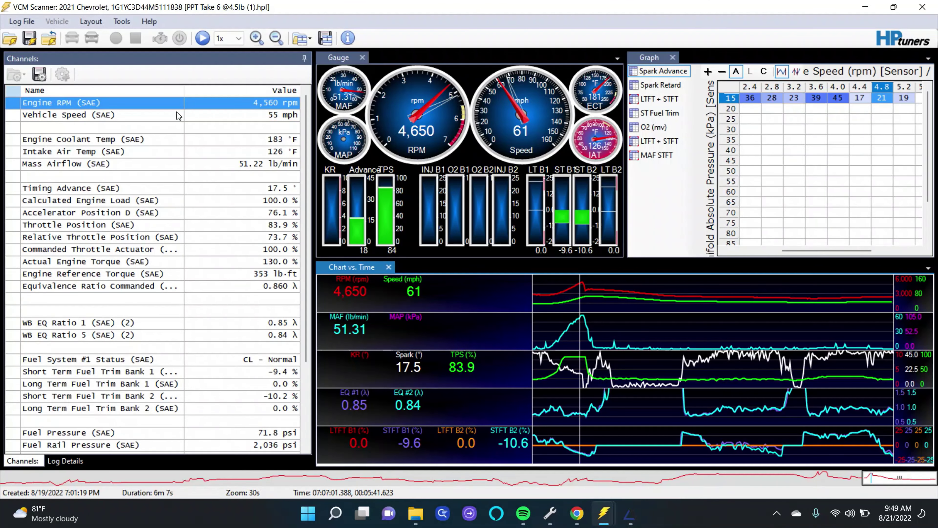
{"action": "left_click", "coordinate": [22, 21]}
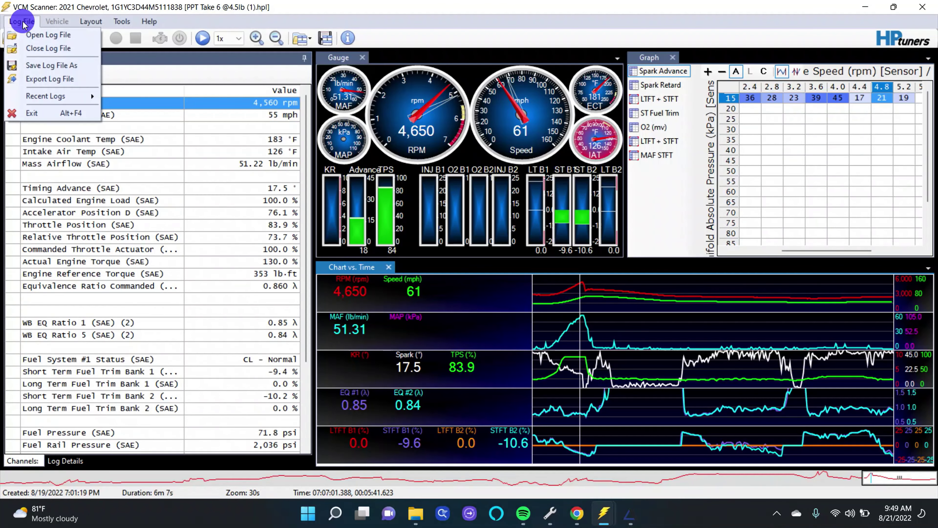
{"action": "left_click", "coordinate": [42, 49]}
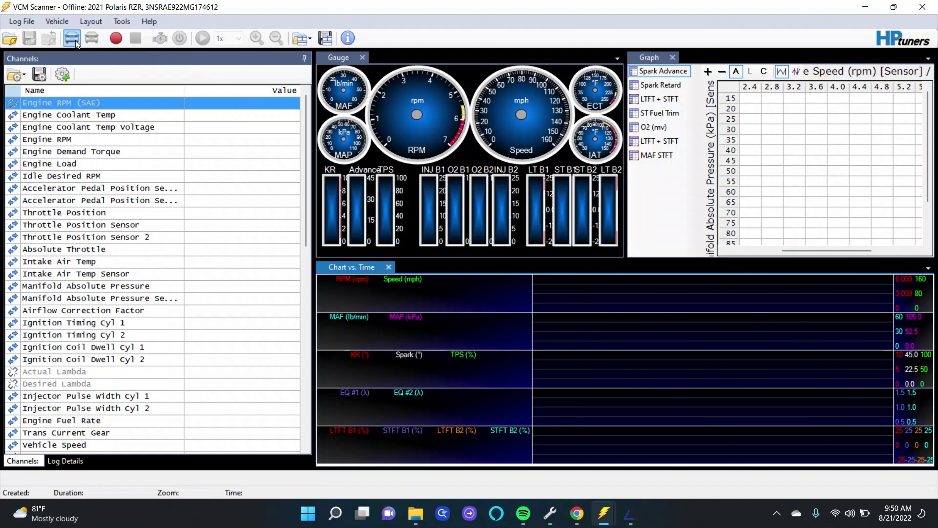
{"action": "left_click", "coordinate": [27, 23]}
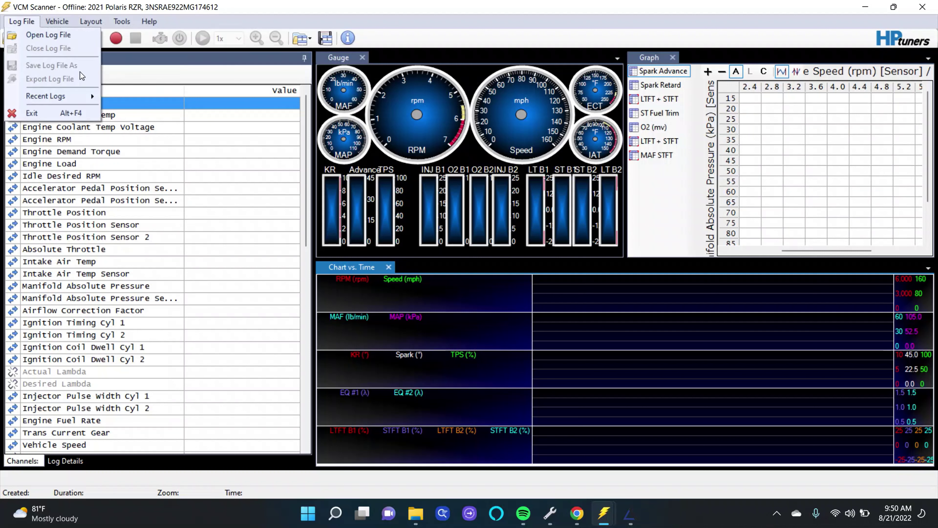
{"action": "left_click", "coordinate": [233, 222]}
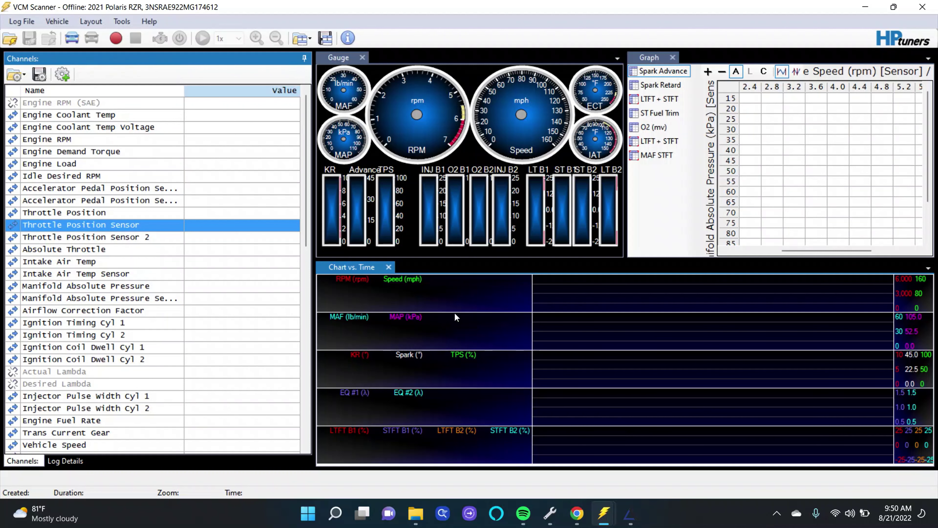
{"action": "mouse_move", "coordinate": [632, 519]}
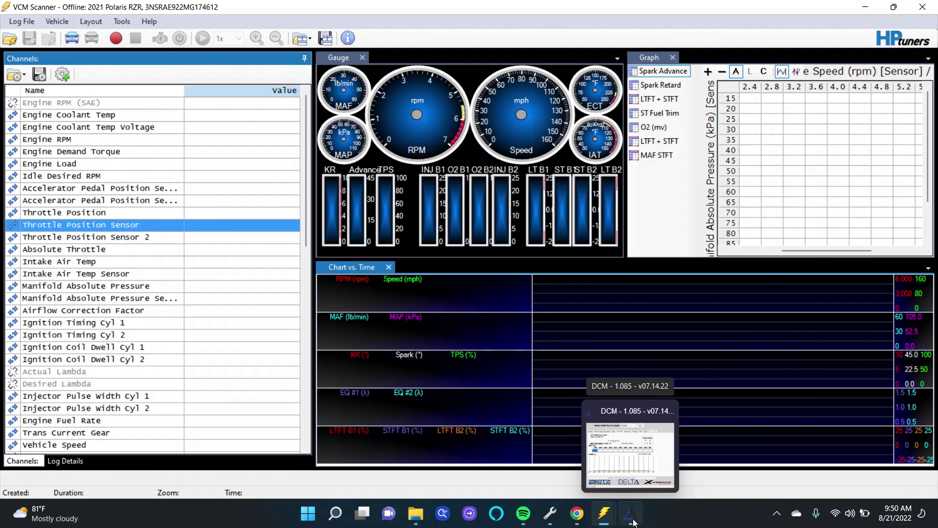
{"action": "left_click", "coordinate": [632, 519]}
Switch the DCM window to its LIVE Data page
{"action": "left_click", "coordinate": [489, 118]}
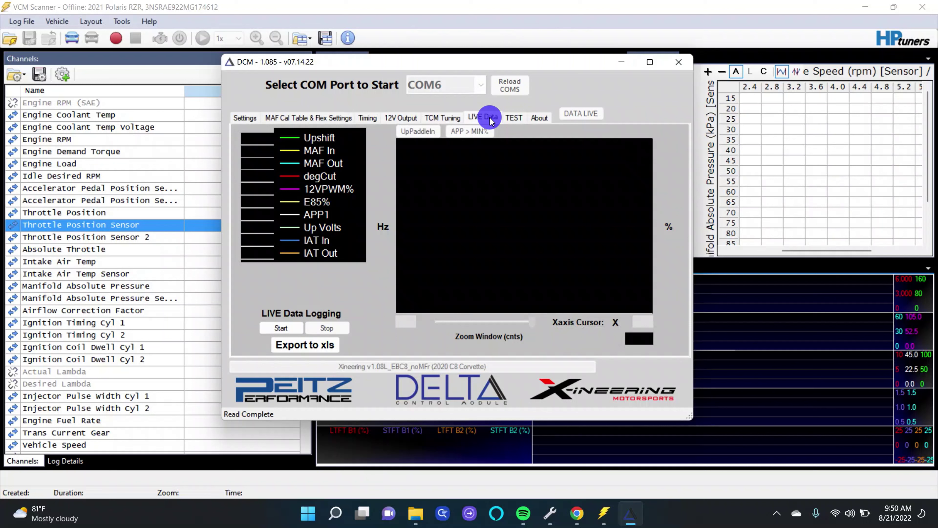